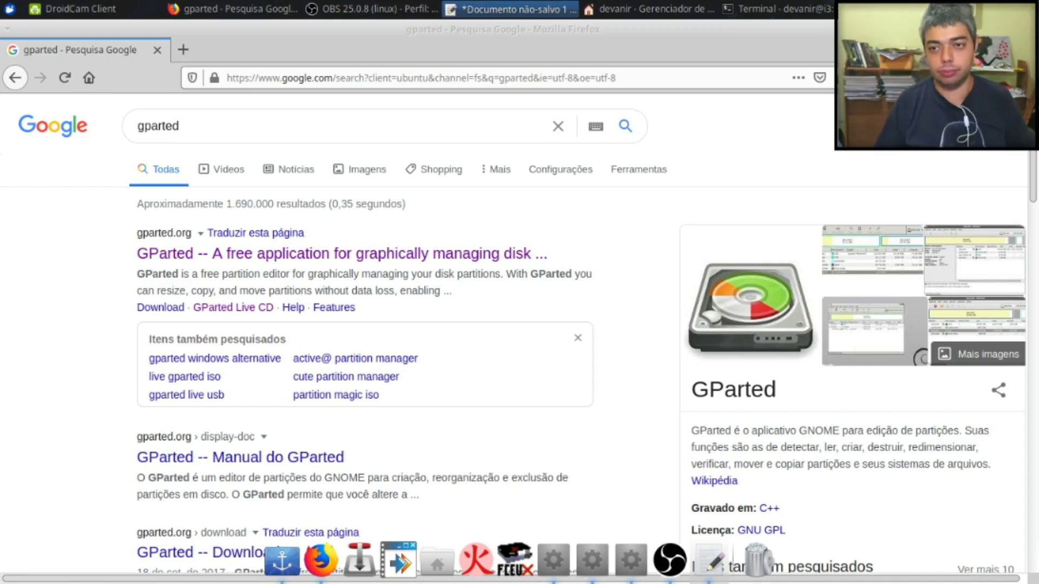
{"action": "key", "text": "alt+Tab"}
{"action": "key", "text": "alt+Tab"}
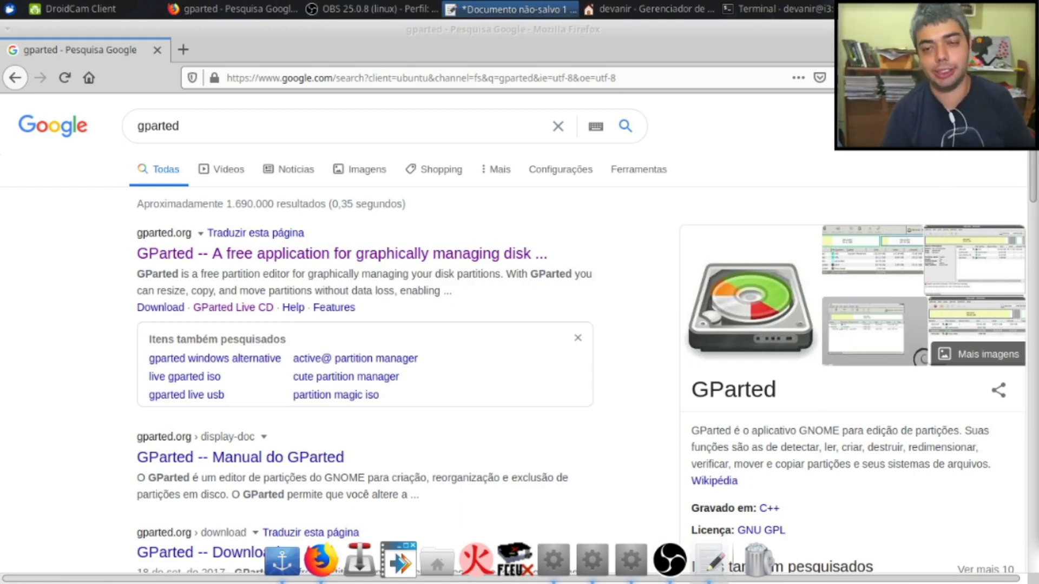
{"action": "key", "text": "alt+Tab"}
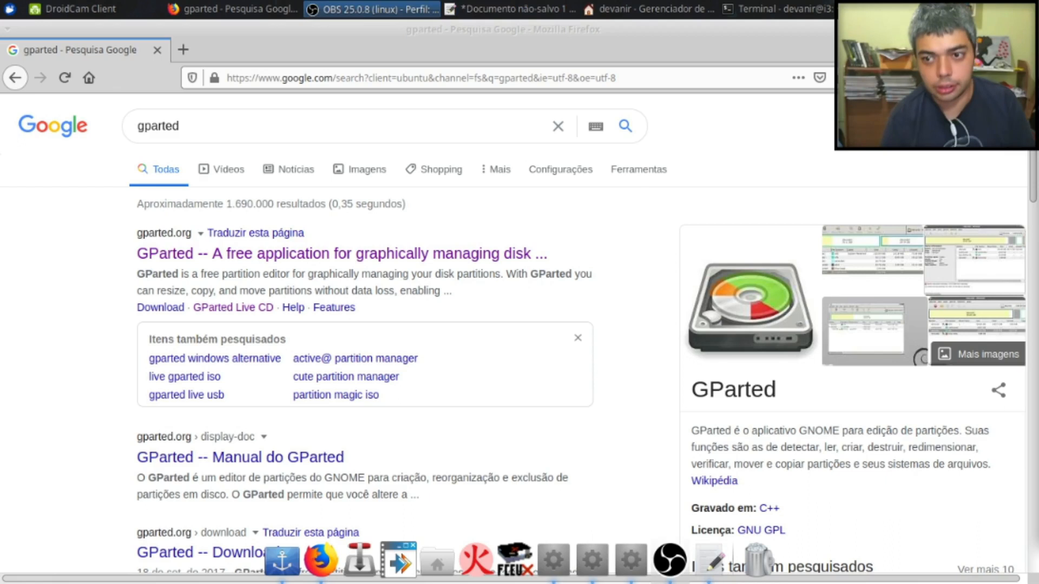
{"action": "key", "text": "alt+Tab"}
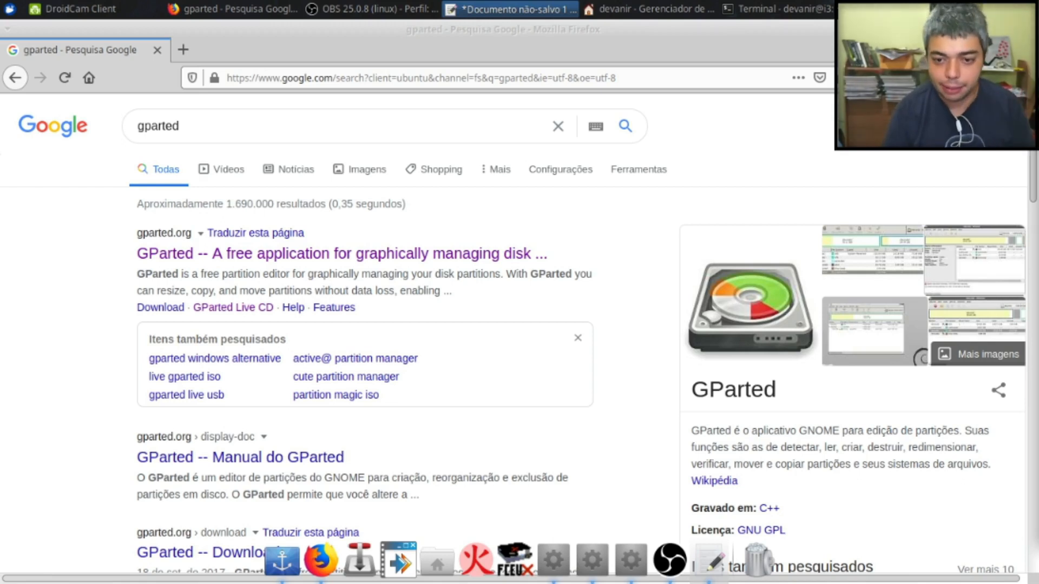
{"action": "key", "text": "alt+Tab"}
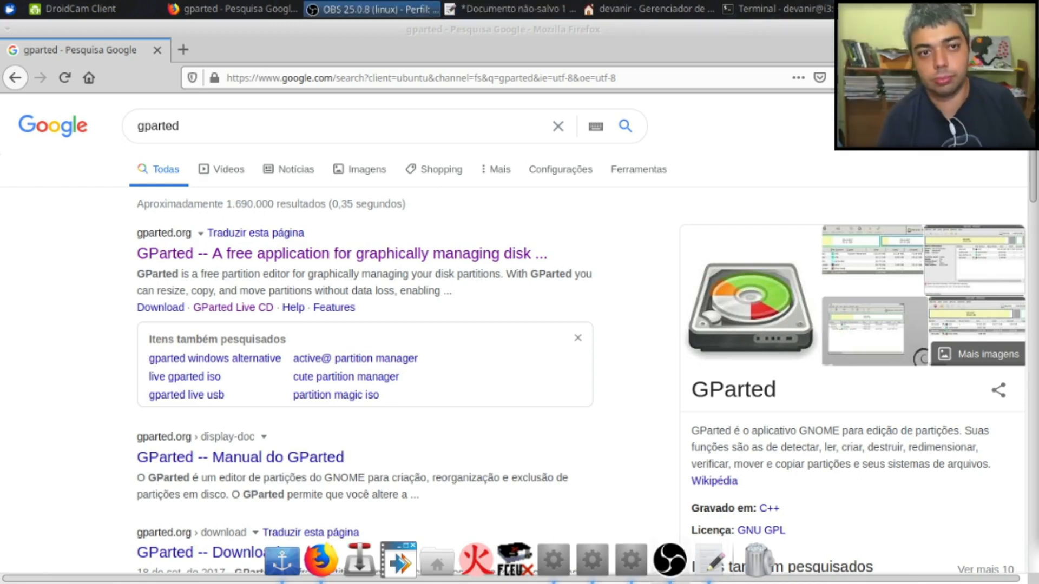
{"action": "key", "text": "alt+Tab"}
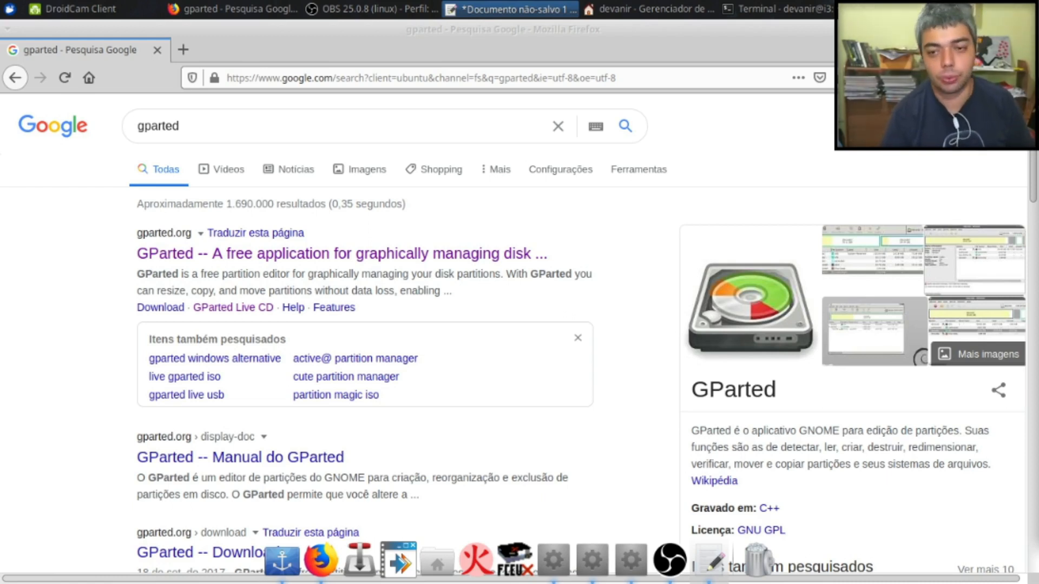
{"action": "key", "text": "alt+Tab"}
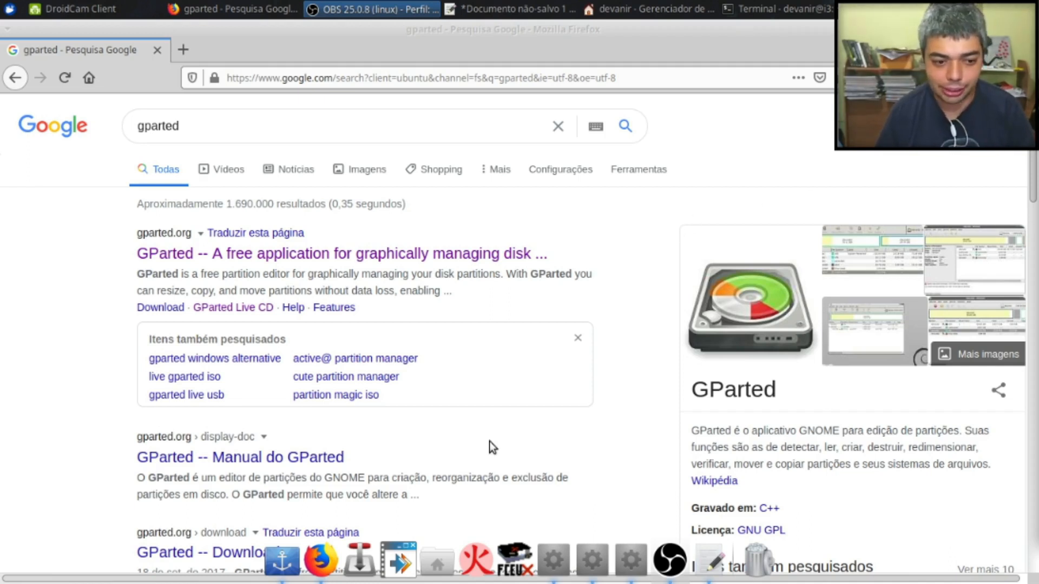
Open the official gparted.org site from the search results and view its Live CD/USB page down to the installation instructions.
{"action": "left_click", "coordinate": [287, 253]}
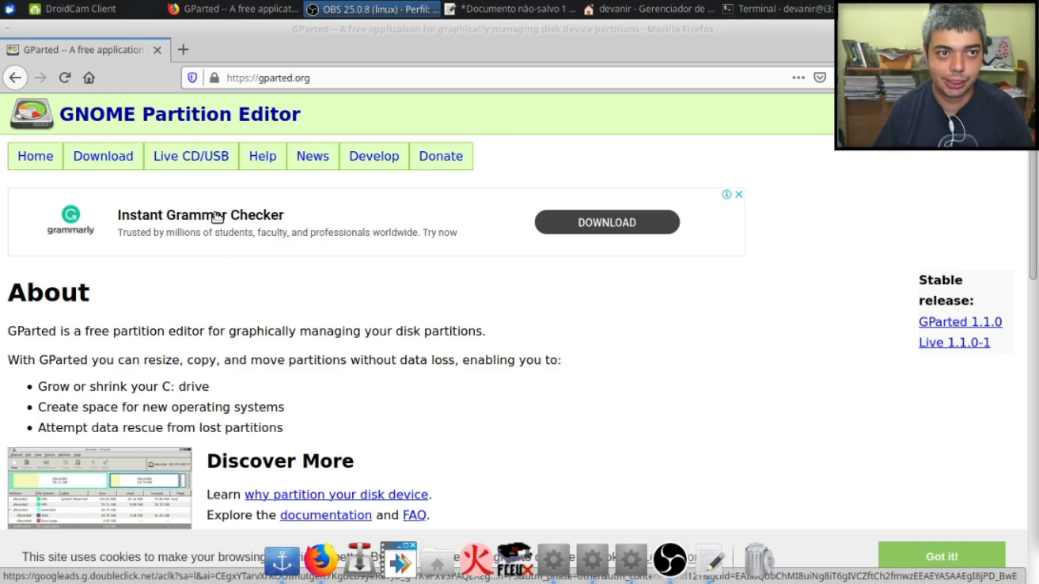
{"action": "left_click", "coordinate": [197, 154]}
{"action": "scroll", "coordinate": [196, 156], "scroll_direction": "down", "scroll_amount": 1}
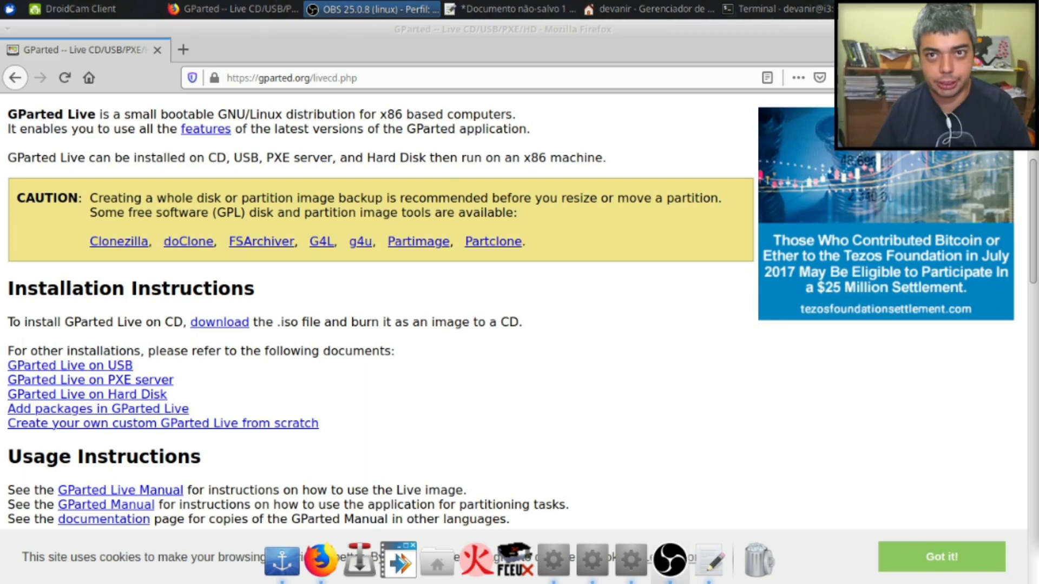
Switch to the Terminal and clear its old output with the clear command.
{"action": "key", "text": "alt+Tab"}
{"action": "type", "text": "CLEAR"}
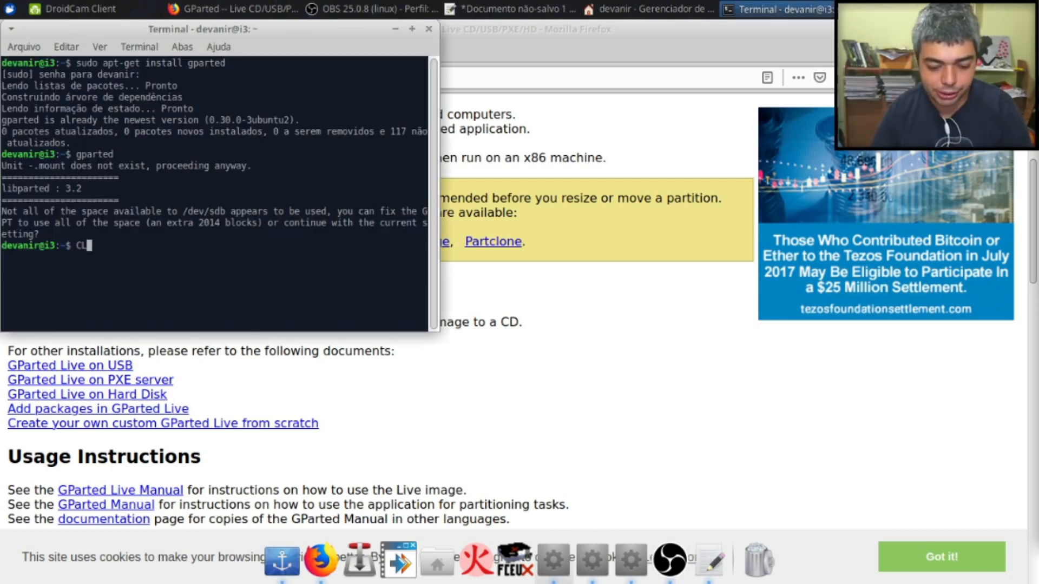
{"action": "key", "text": "BackSpace"}
{"action": "key", "text": "BackSpace"}
{"action": "key", "text": "BackSpace"}
{"action": "key", "text": "BackSpace"}
{"action": "key", "text": "BackSpace"}
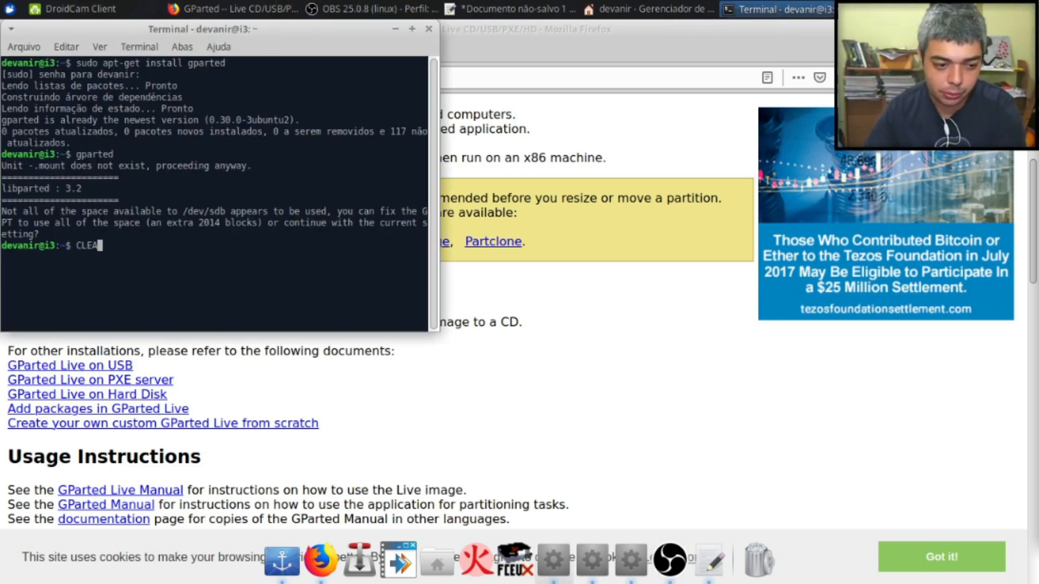
{"action": "type", "text": "clear"}
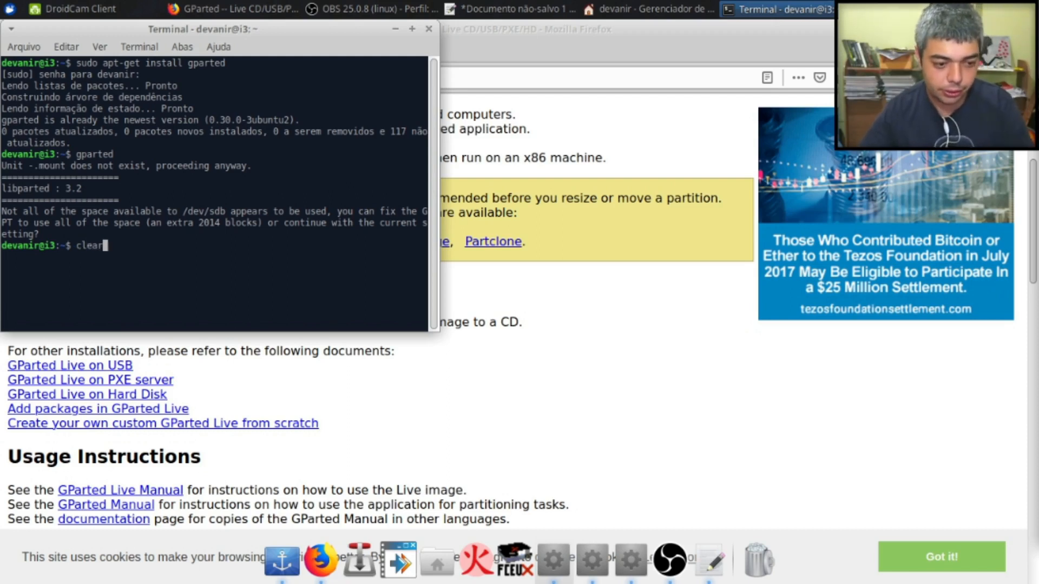
{"action": "key", "text": "Return"}
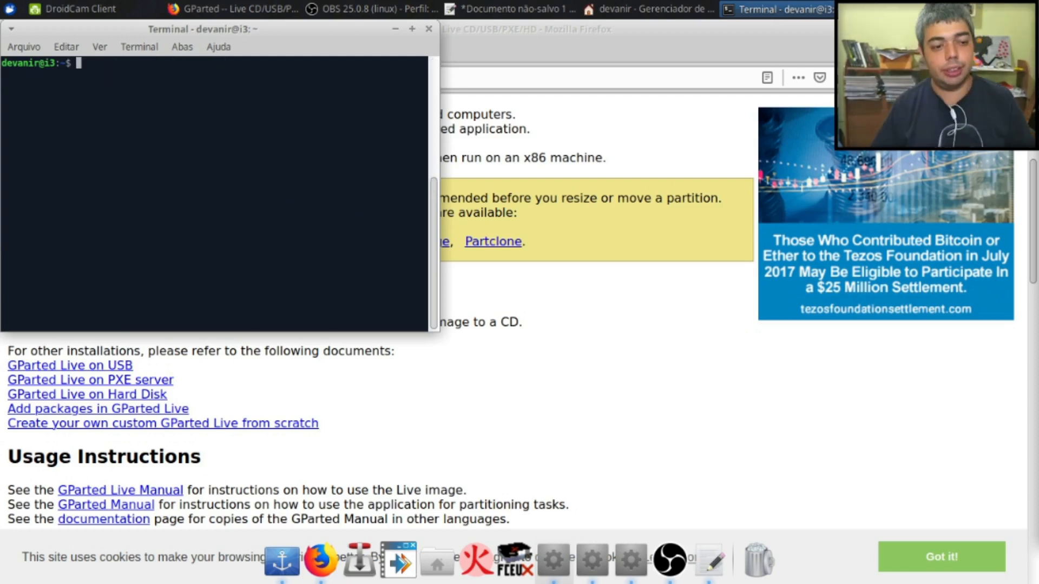
Run sudo apt-get install gparted and authenticate with the account password.
{"action": "type", "text": "sudo"}
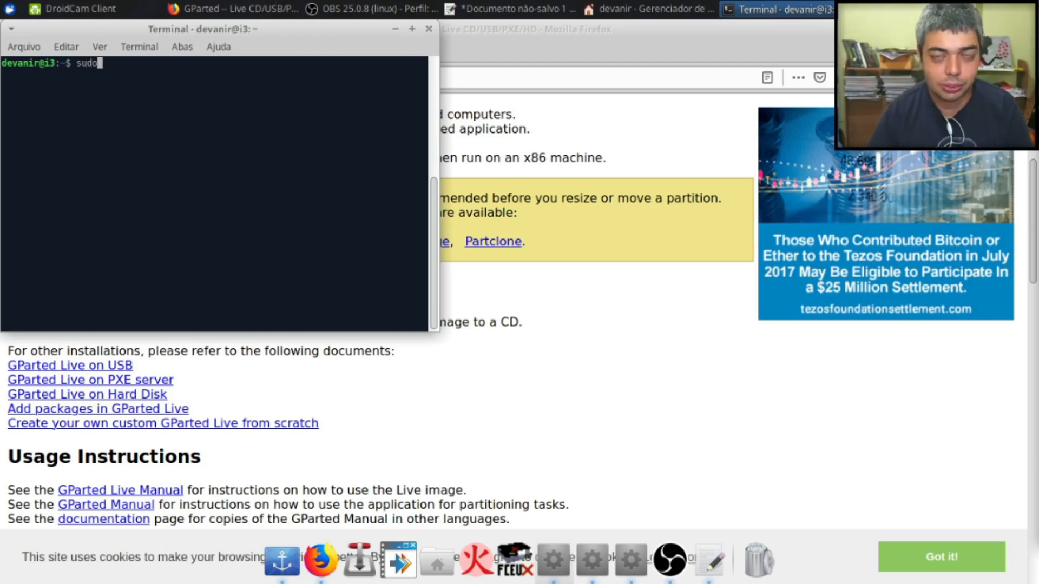
{"action": "type", "text": " apt-"}
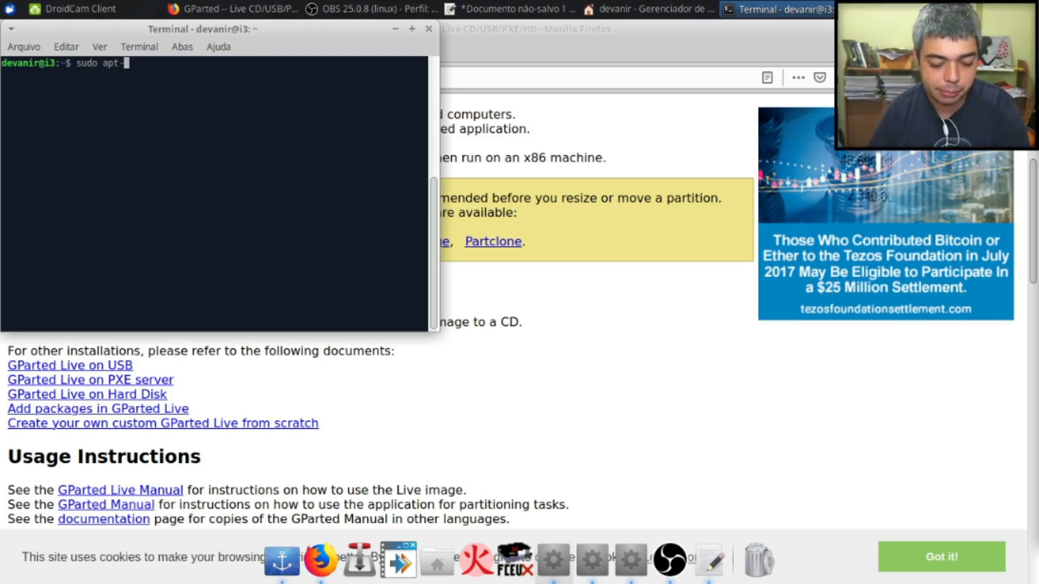
{"action": "type", "text": "get install "}
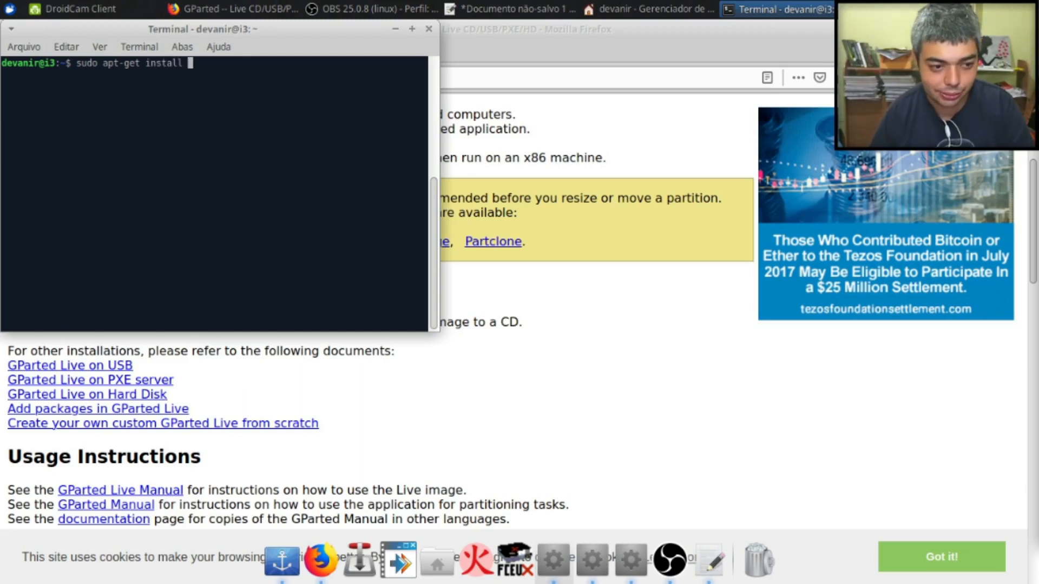
{"action": "type", "text": "gparted"}
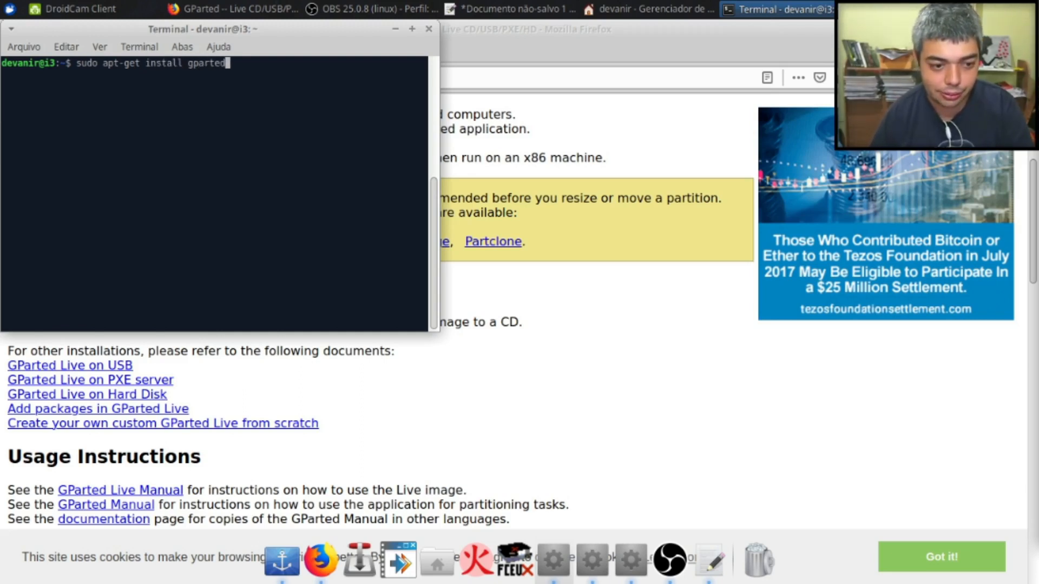
{"action": "key", "text": "Return"}
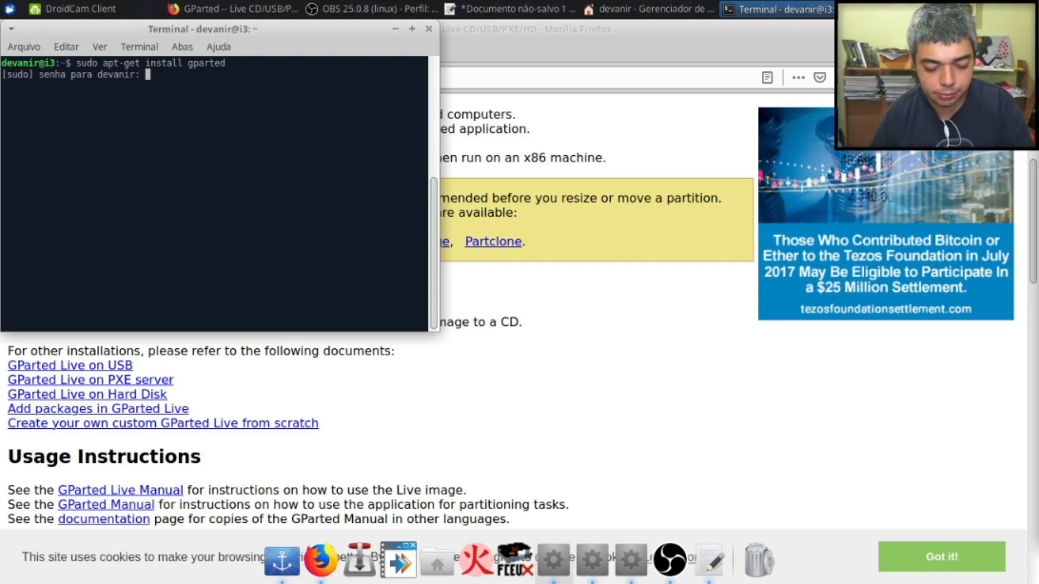
{"action": "key", "text": "Return"}
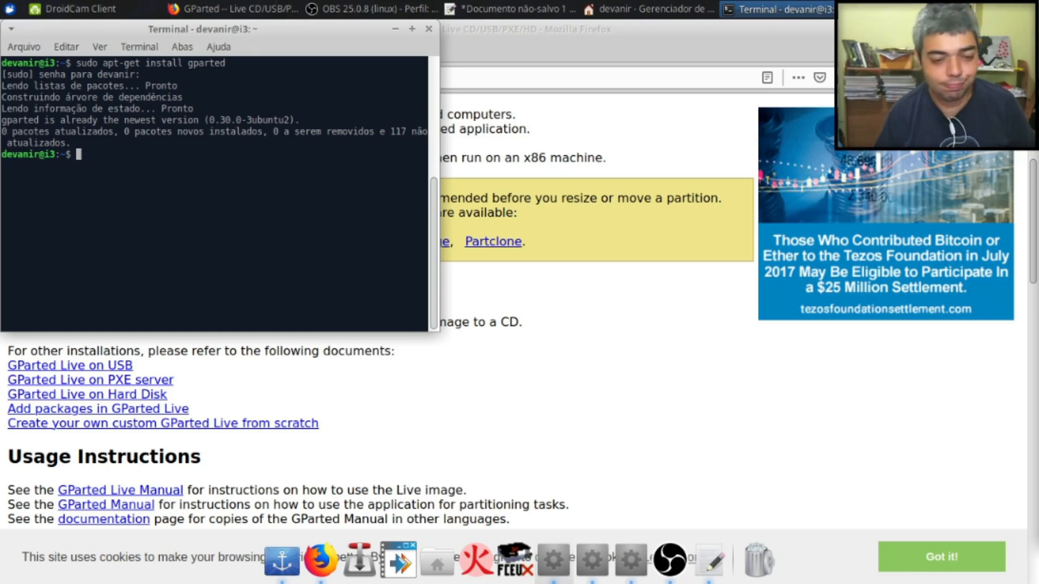
Launch GParted from the command line and switch it to the /dev/sdb device.
{"action": "type", "text": "gparted"}
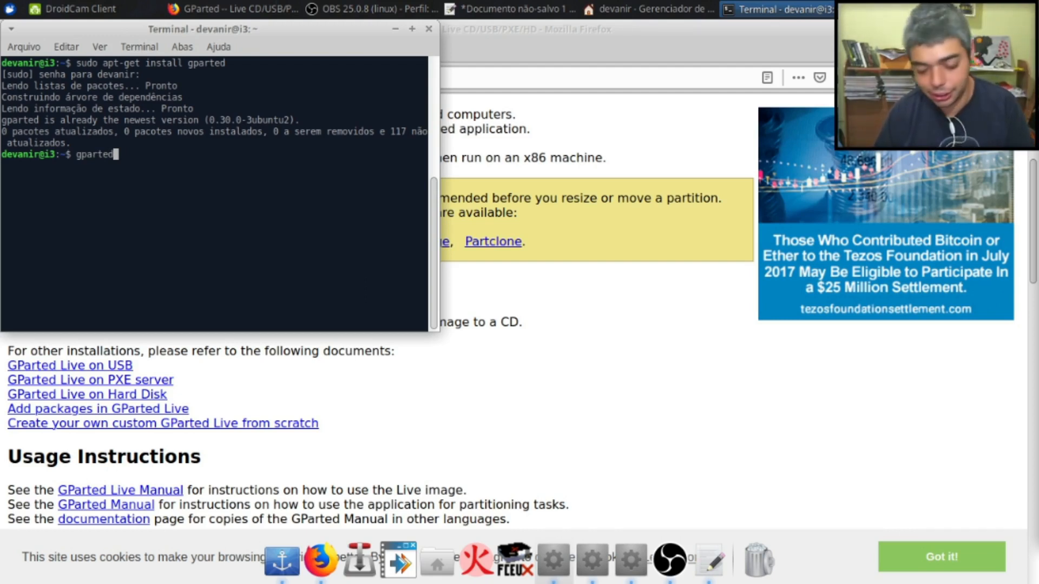
{"action": "key", "text": "Return"}
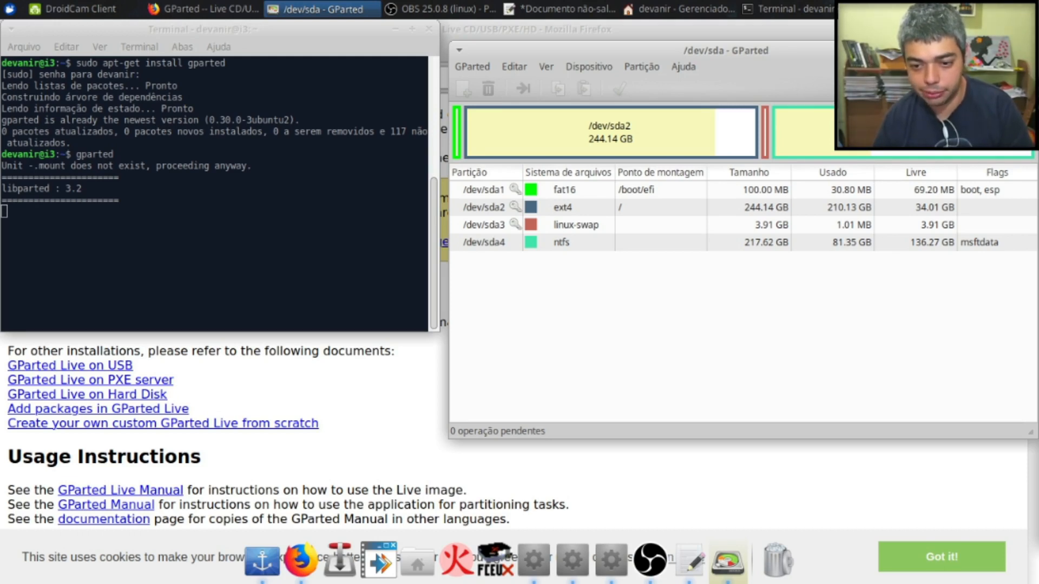
{"action": "left_click", "coordinate": [969, 104]}
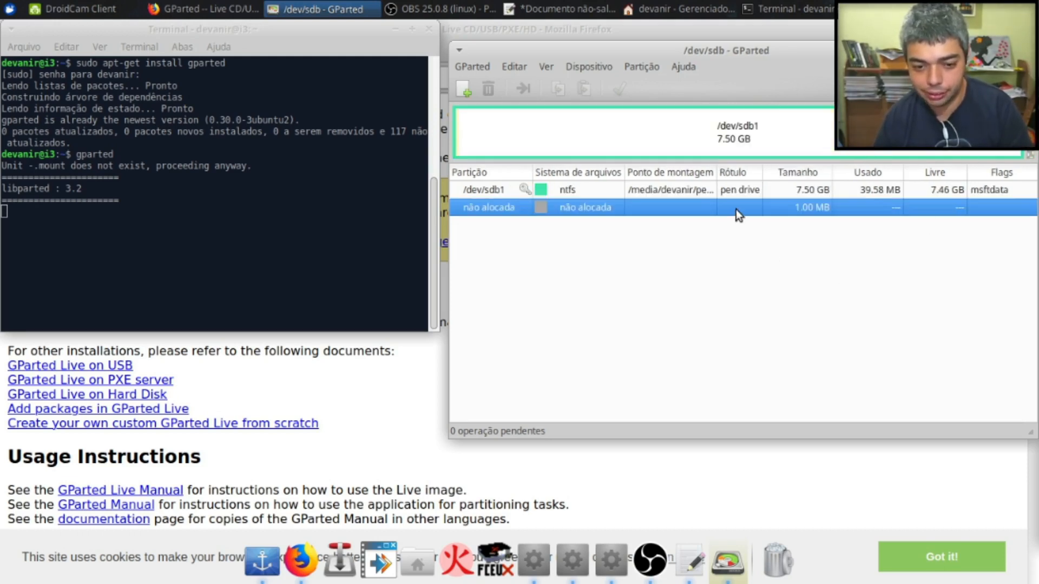
Unmount the ntfs partition /dev/sdb1 labelled pen drive and reposition the GParted window so its device selector is unobstructed.
{"action": "left_click", "coordinate": [730, 193]}
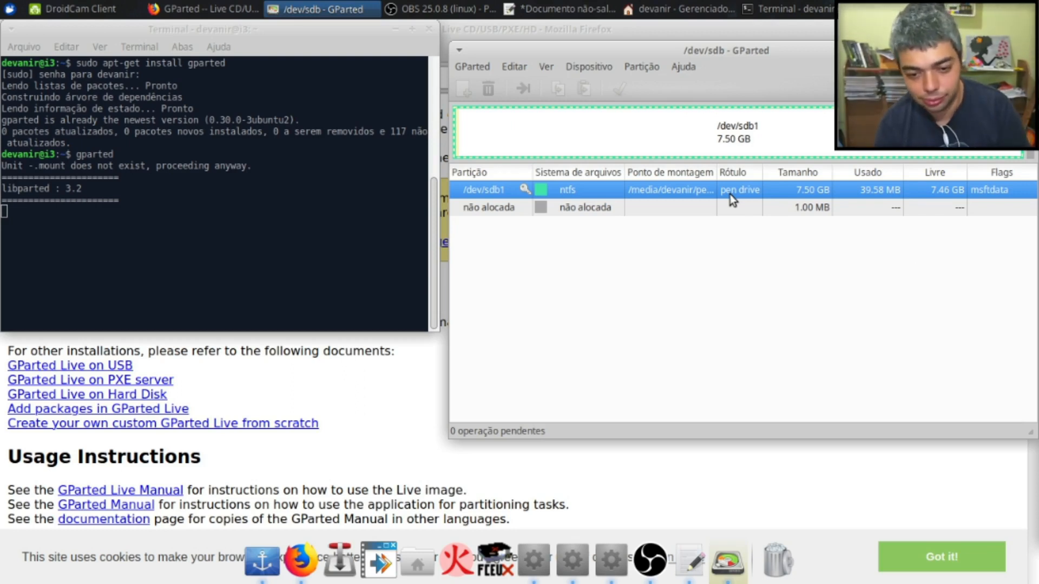
{"action": "right_click", "coordinate": [729, 194]}
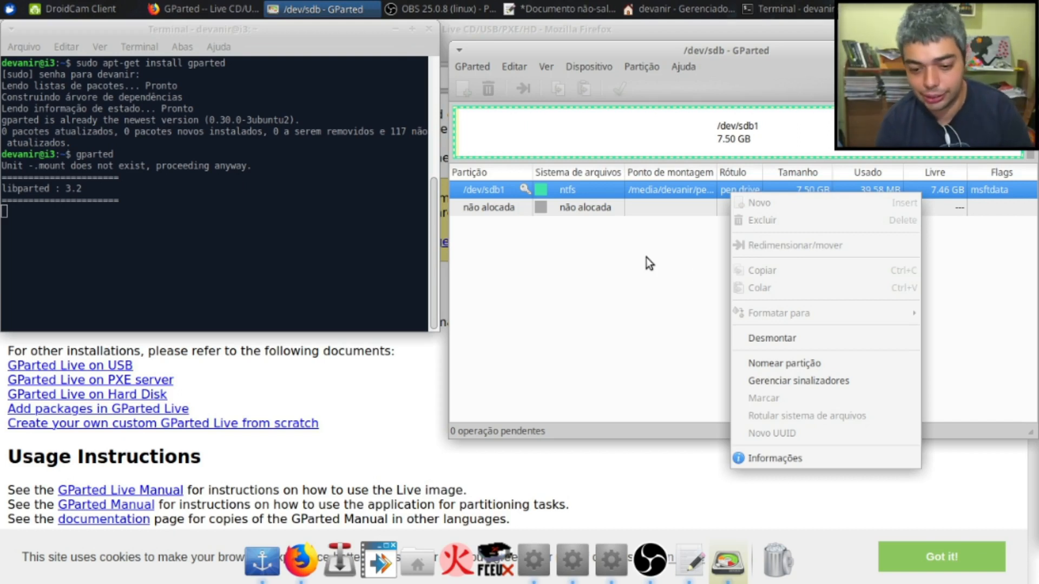
{"action": "left_click", "coordinate": [765, 339]}
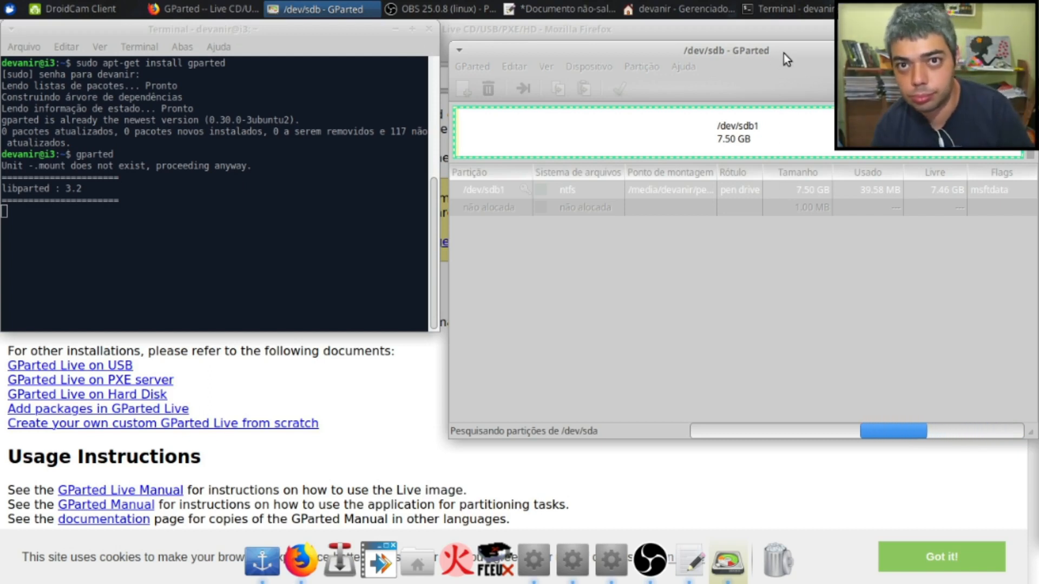
{"action": "left_click_drag", "start_coordinate": [783, 53], "coordinate": [392, 225]}
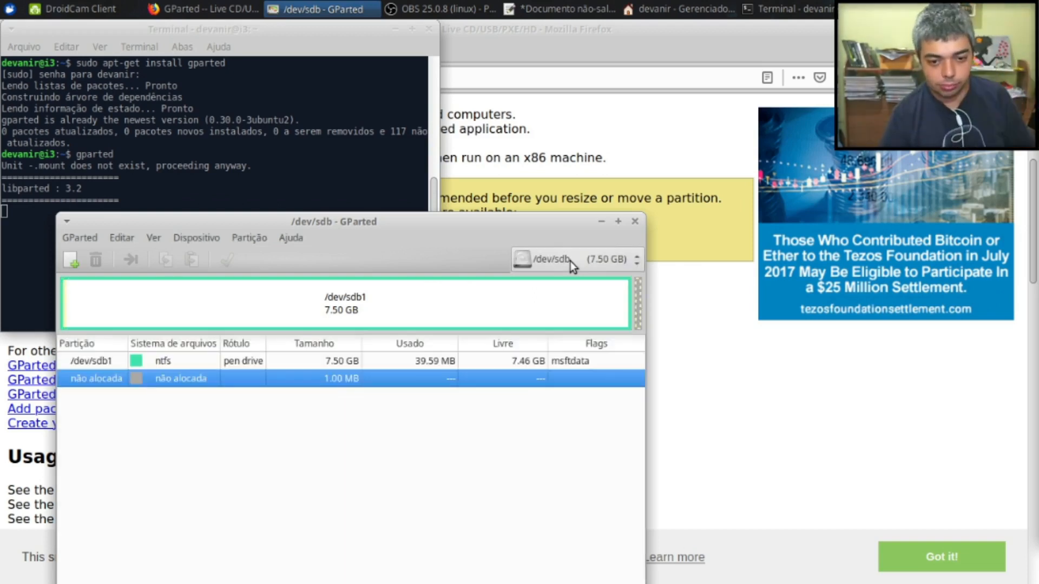
{"action": "left_click_drag", "start_coordinate": [273, 227], "coordinate": [511, 135]}
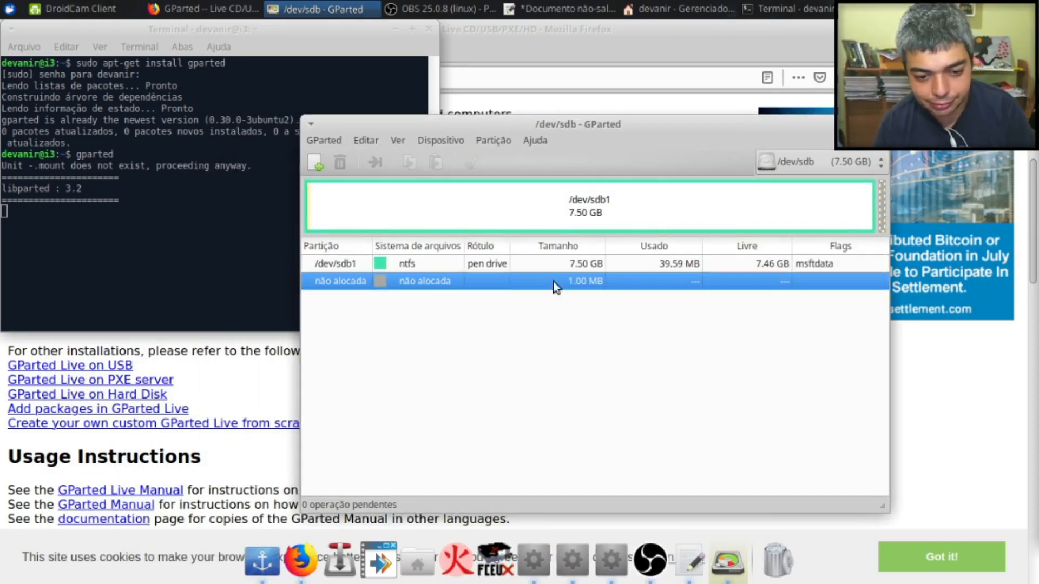
Queue the deletion of the ntfs partition /dev/sdb1 on the pen drive.
{"action": "right_click", "coordinate": [569, 279]}
{"action": "left_click", "coordinate": [463, 265]}
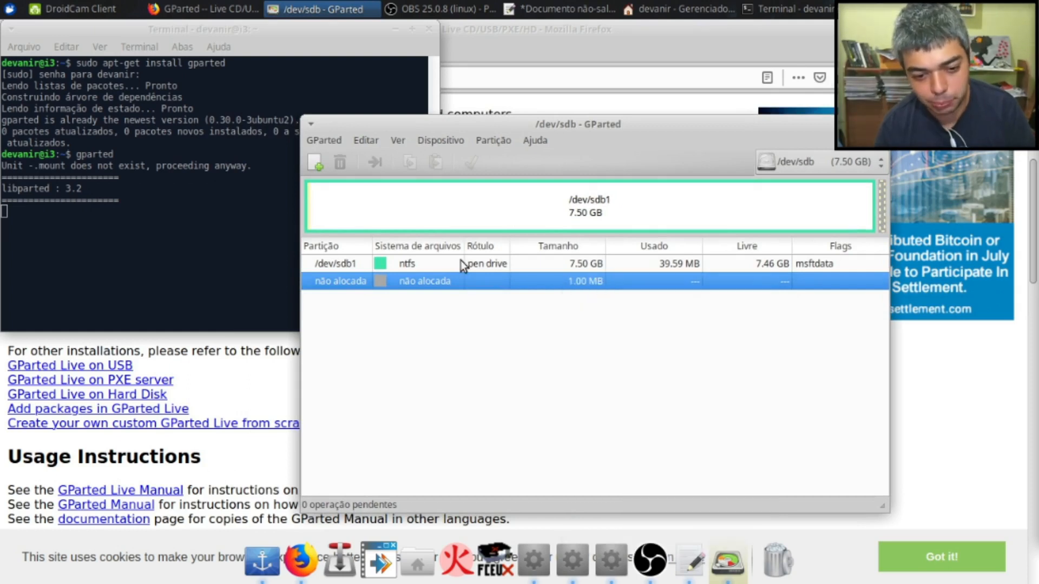
{"action": "left_click", "coordinate": [464, 263]}
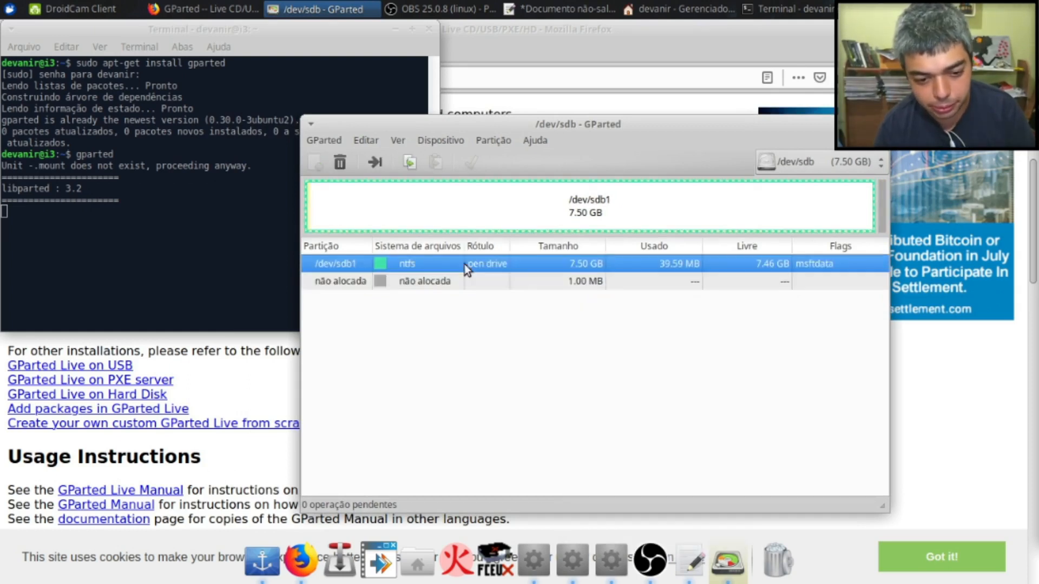
{"action": "right_click", "coordinate": [464, 264]}
{"action": "left_click", "coordinate": [504, 291]}
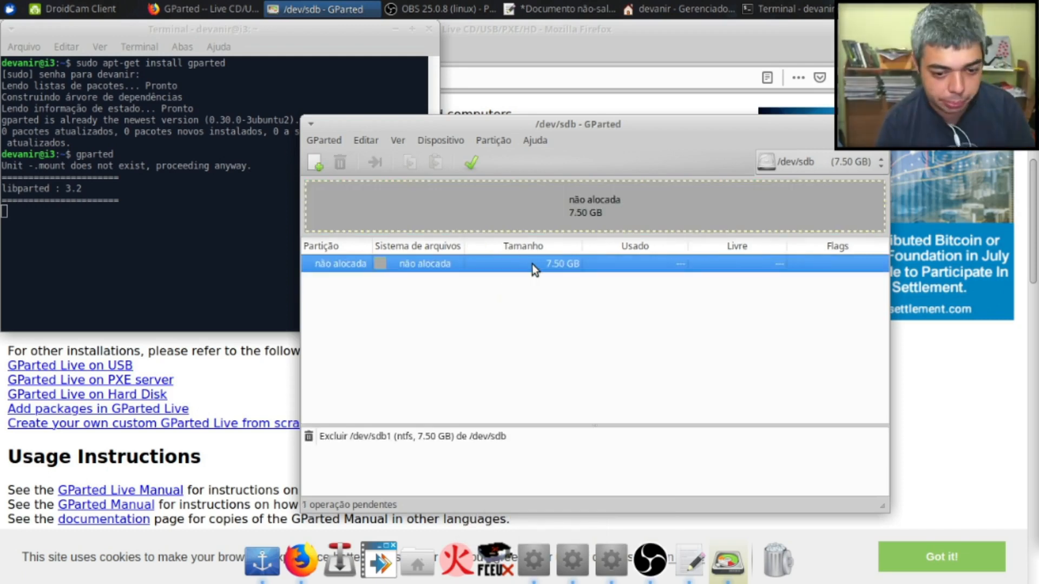
Add a new primary ntfs partition labelled "pen drive" filling the 7679 MB of unallocated space on /dev/sdb.
{"action": "right_click", "coordinate": [531, 263]}
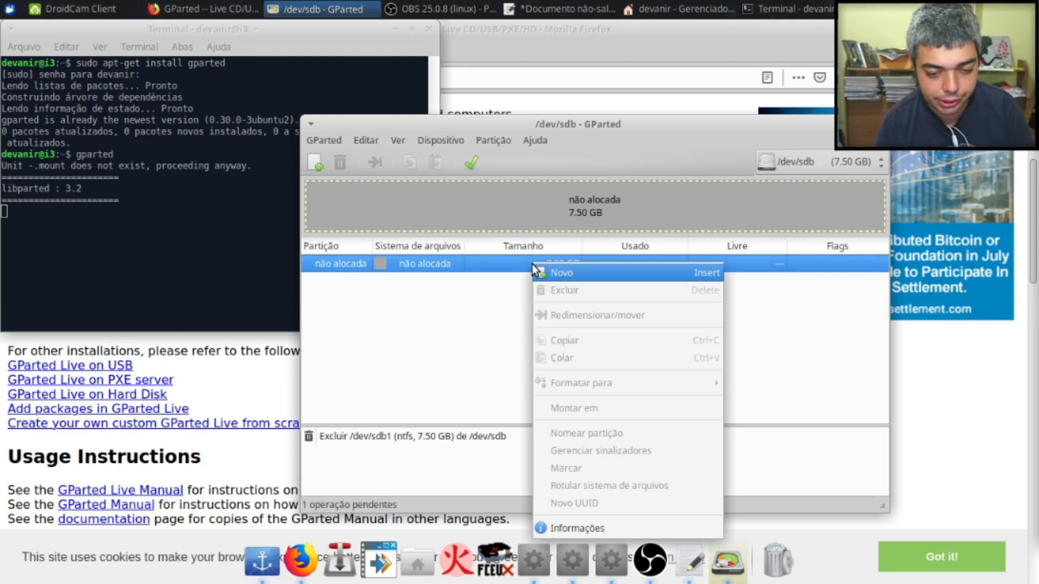
{"action": "left_click", "coordinate": [631, 267]}
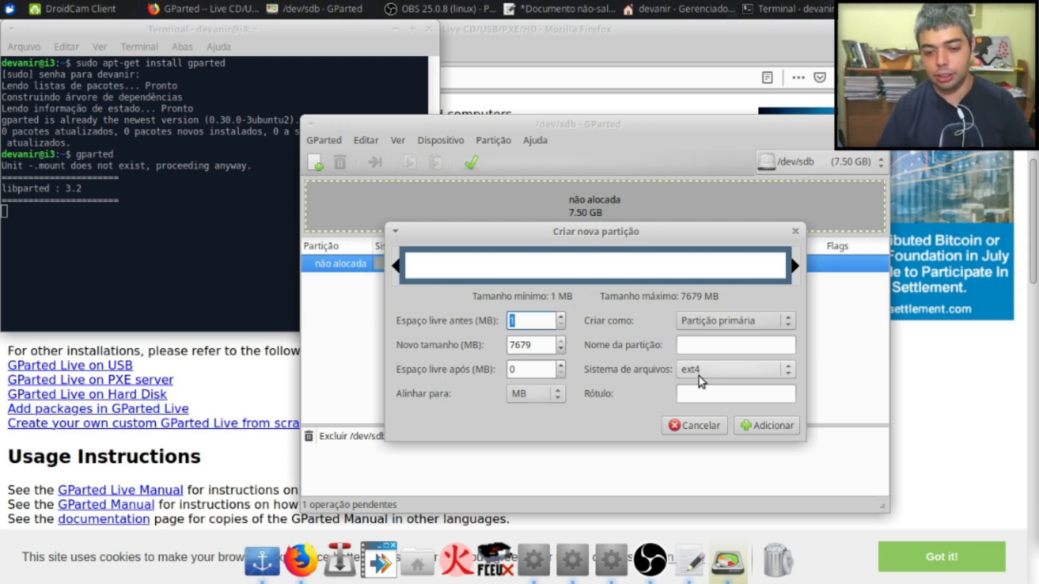
{"action": "left_click", "coordinate": [699, 376]}
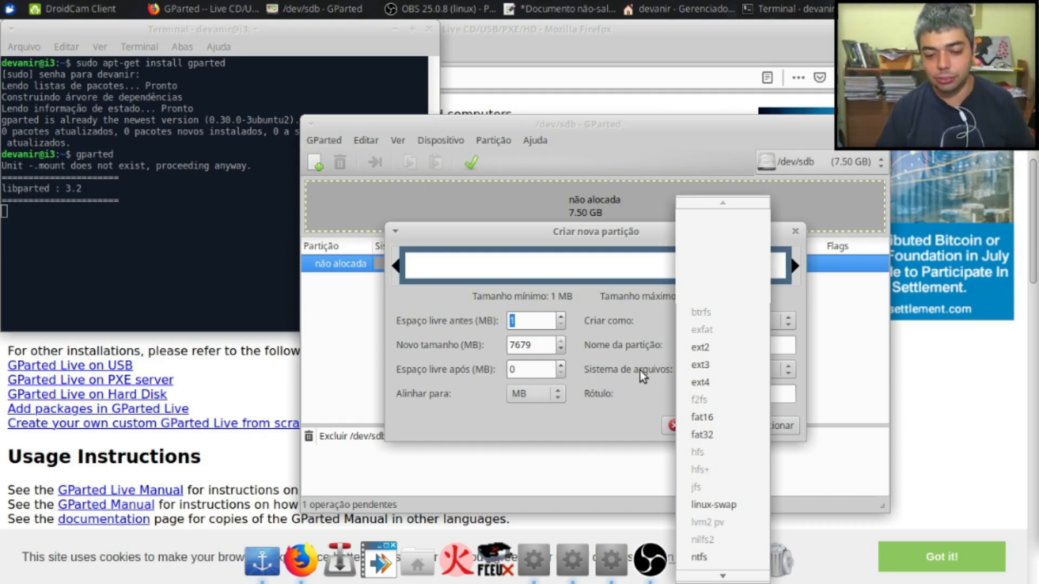
{"action": "left_click", "coordinate": [712, 556]}
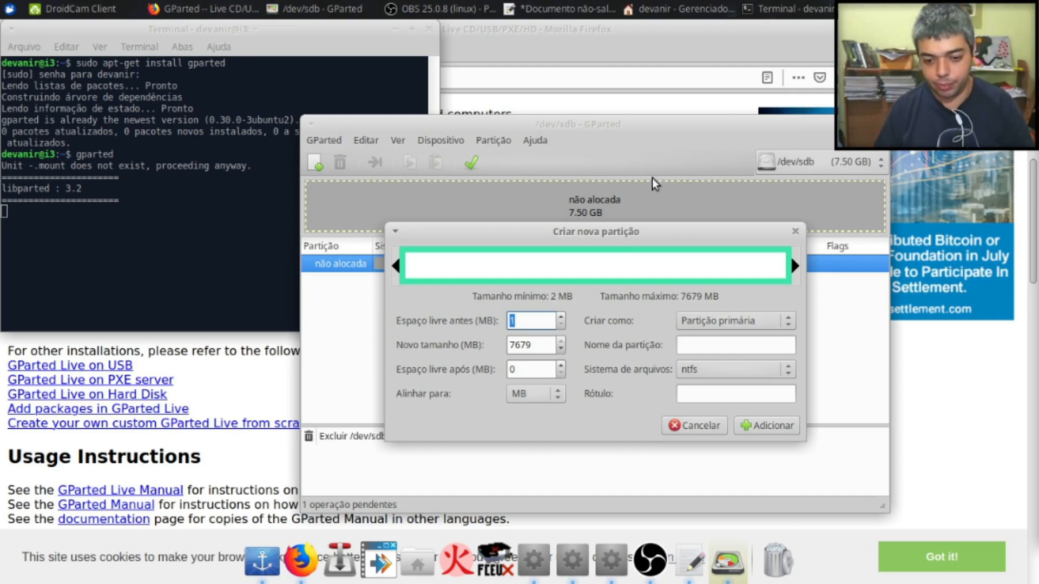
{"action": "left_click", "coordinate": [710, 394]}
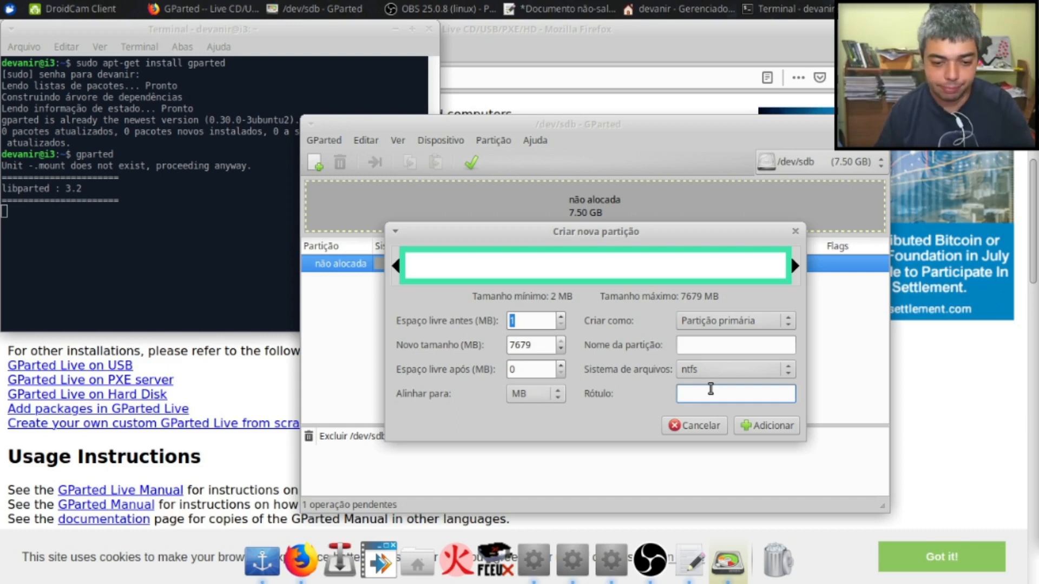
{"action": "type", "text": "pen s"}
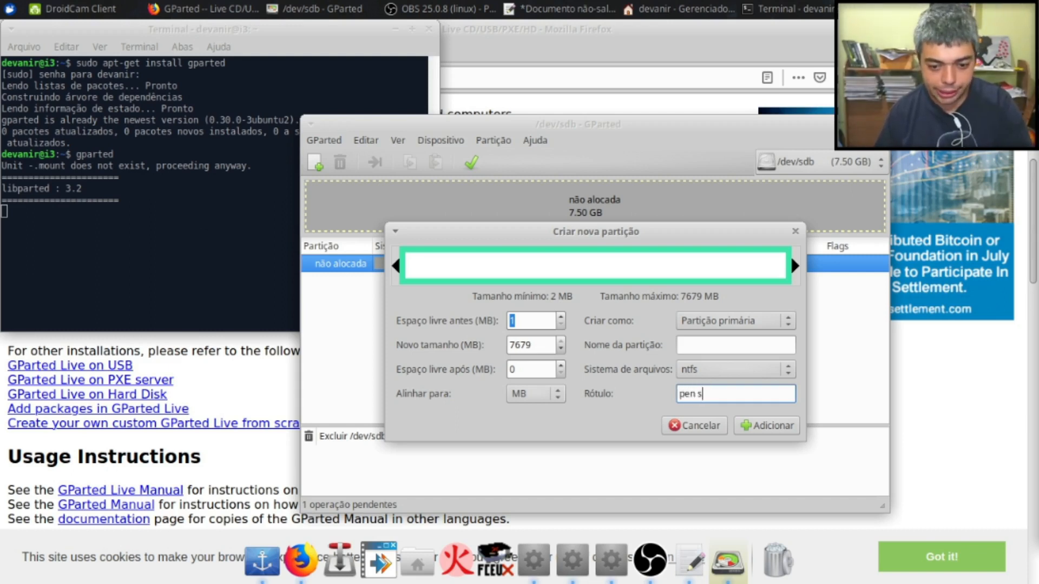
{"action": "key", "text": "BackSpace"}
{"action": "type", "text": "drive"}
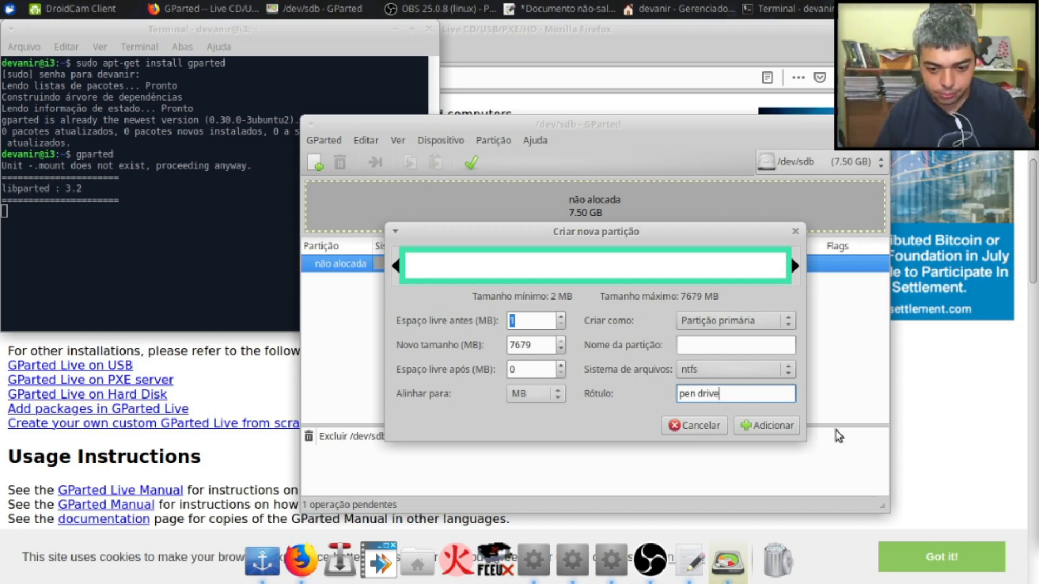
{"action": "left_click", "coordinate": [765, 423]}
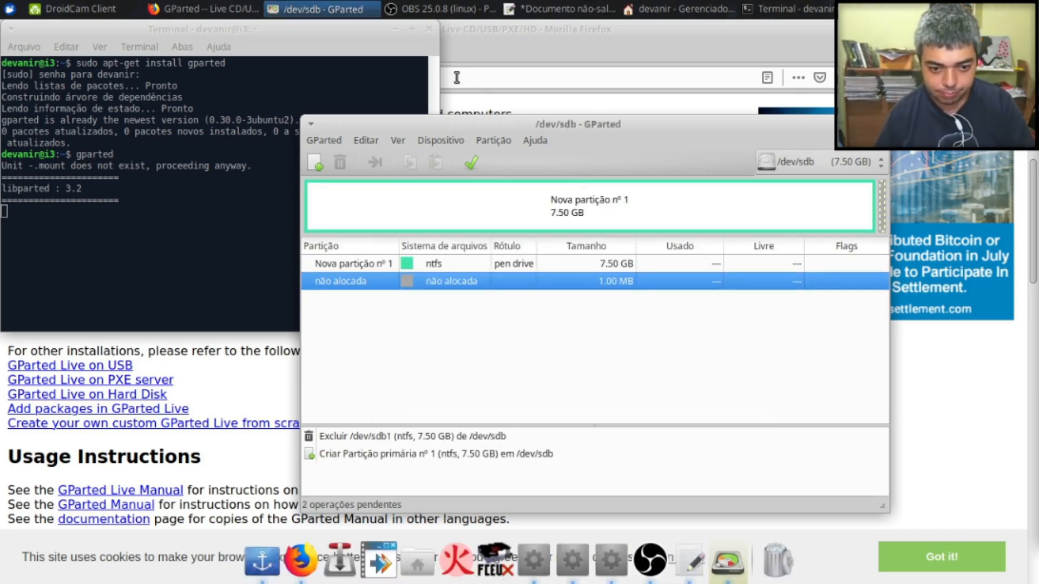
Apply the pending delete and create operations to /dev/sdb and close the progress dialog.
{"action": "left_click", "coordinate": [472, 163]}
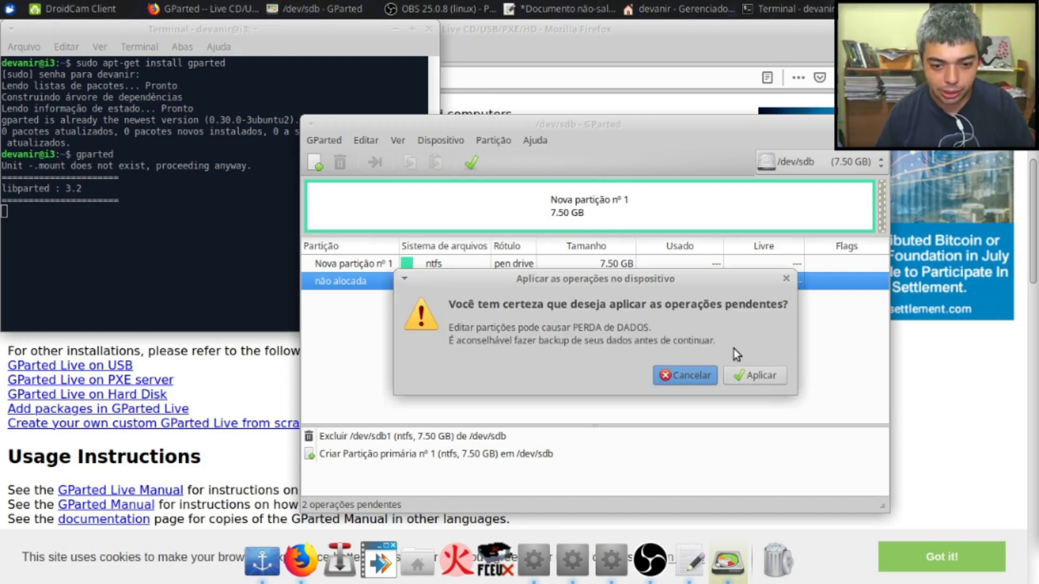
{"action": "left_click", "coordinate": [757, 374]}
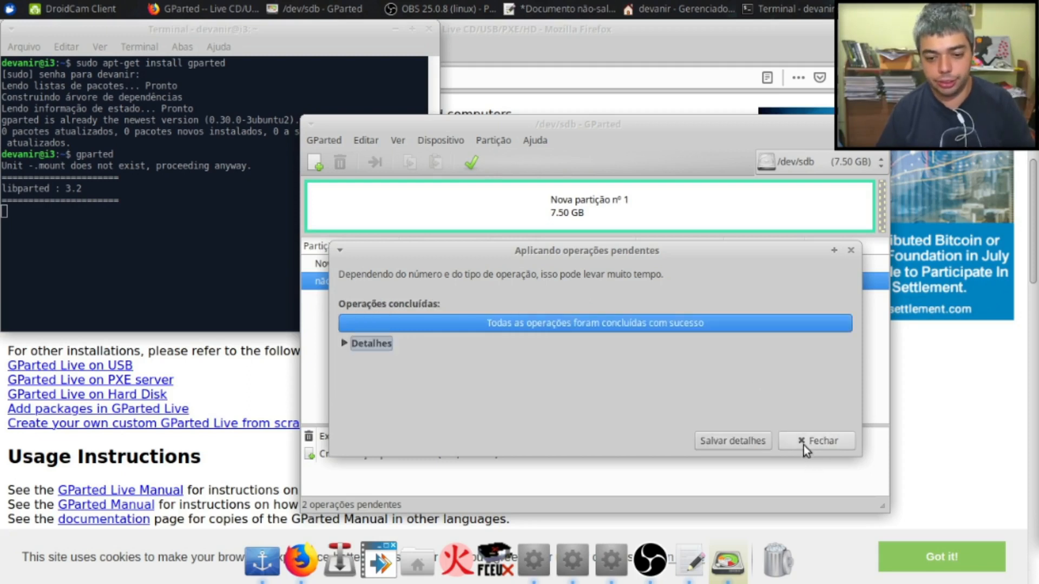
{"action": "left_click", "coordinate": [804, 446]}
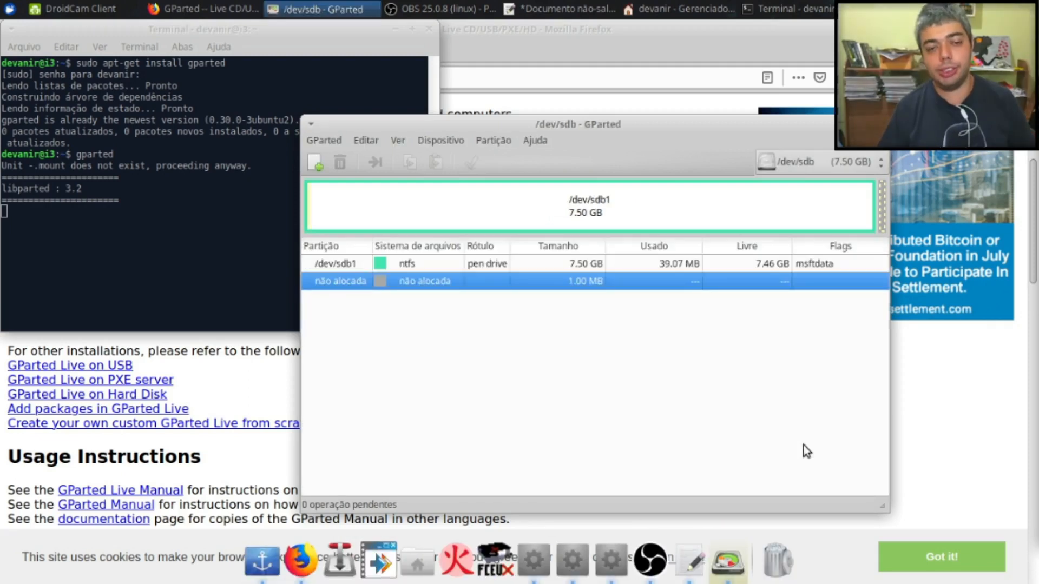